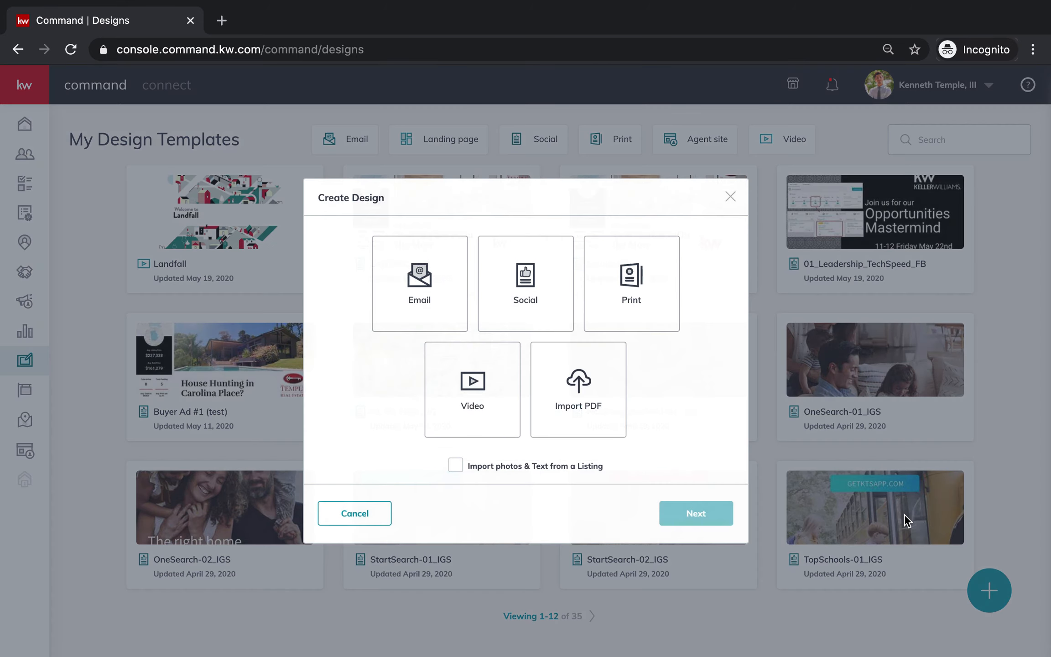
Create a new Social design and browse the available templates.
{"action": "left_click", "coordinate": [525, 286]}
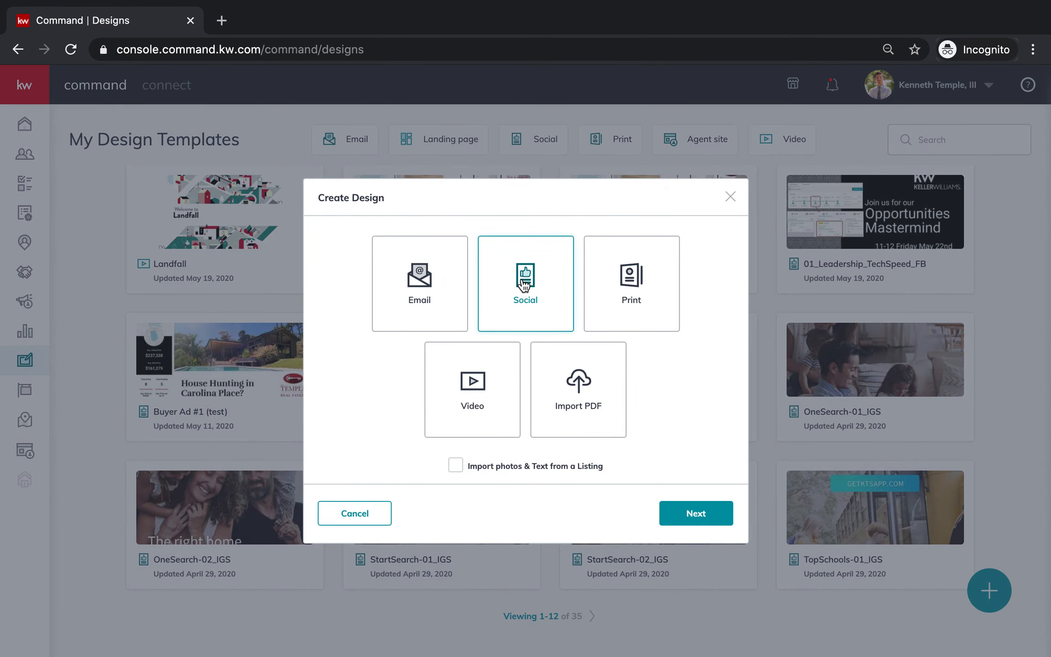
{"action": "left_click", "coordinate": [694, 519]}
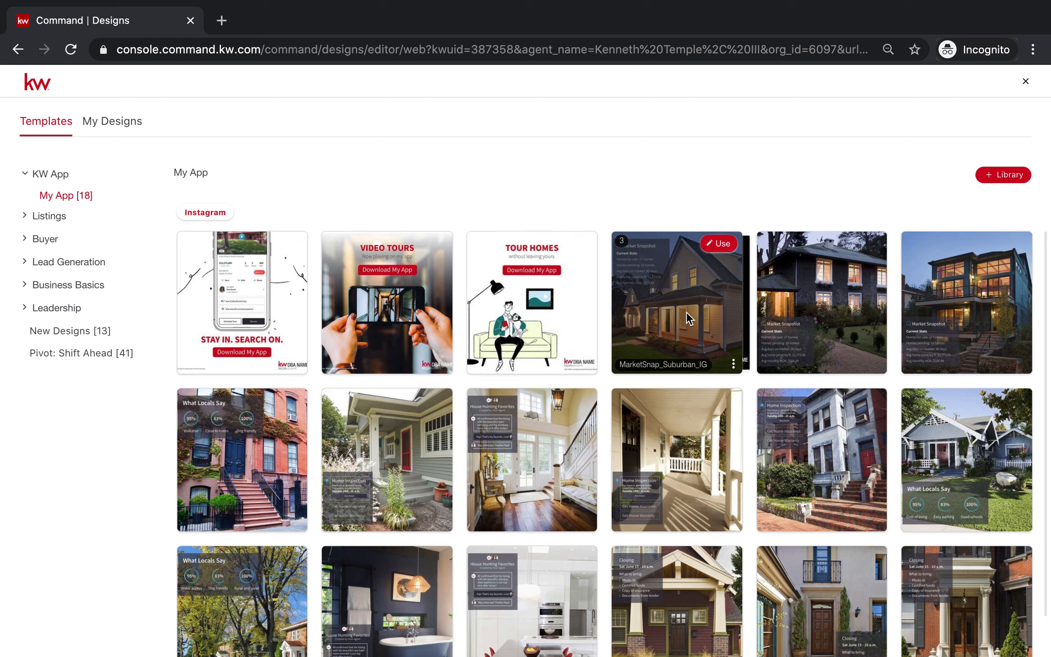
{"action": "scroll", "coordinate": [662, 445], "scroll_direction": "down", "scroll_amount": 1}
{"action": "scroll", "coordinate": [662, 445], "scroll_direction": "up", "scroll_amount": 1}
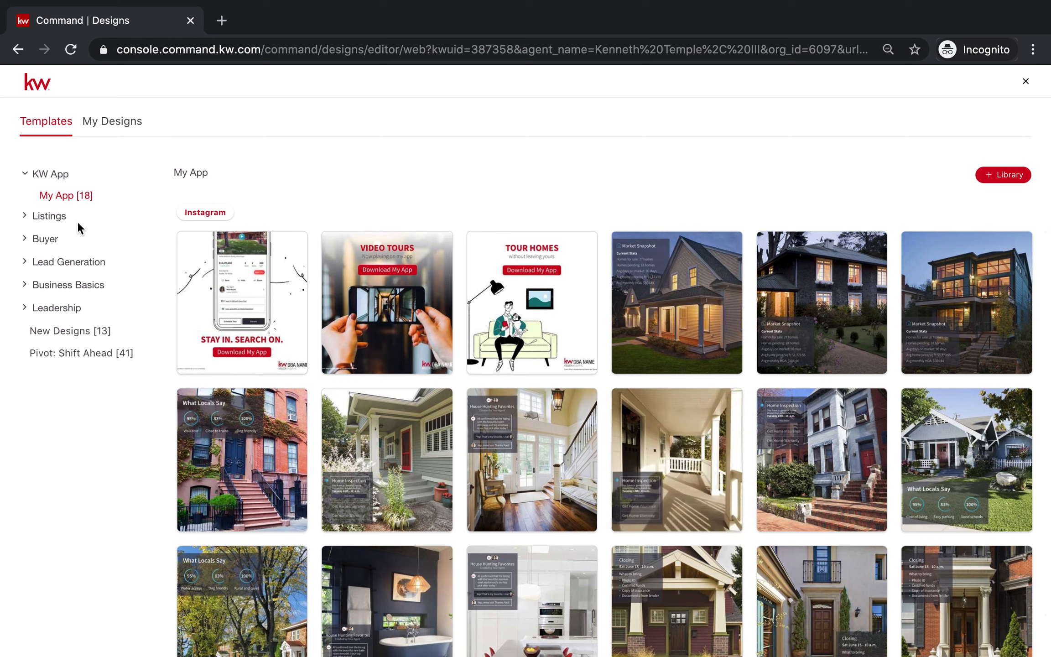
Start a design from the For Sale listing template 05_FS_IG in the Instagram format.
{"action": "left_click", "coordinate": [48, 218]}
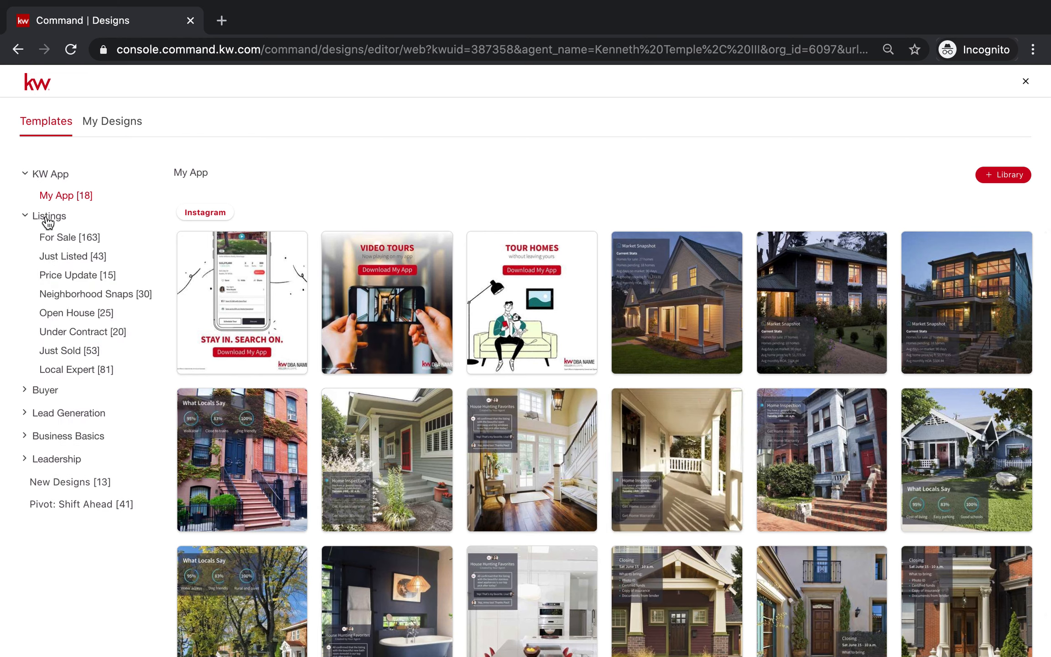
{"action": "left_click", "coordinate": [61, 238]}
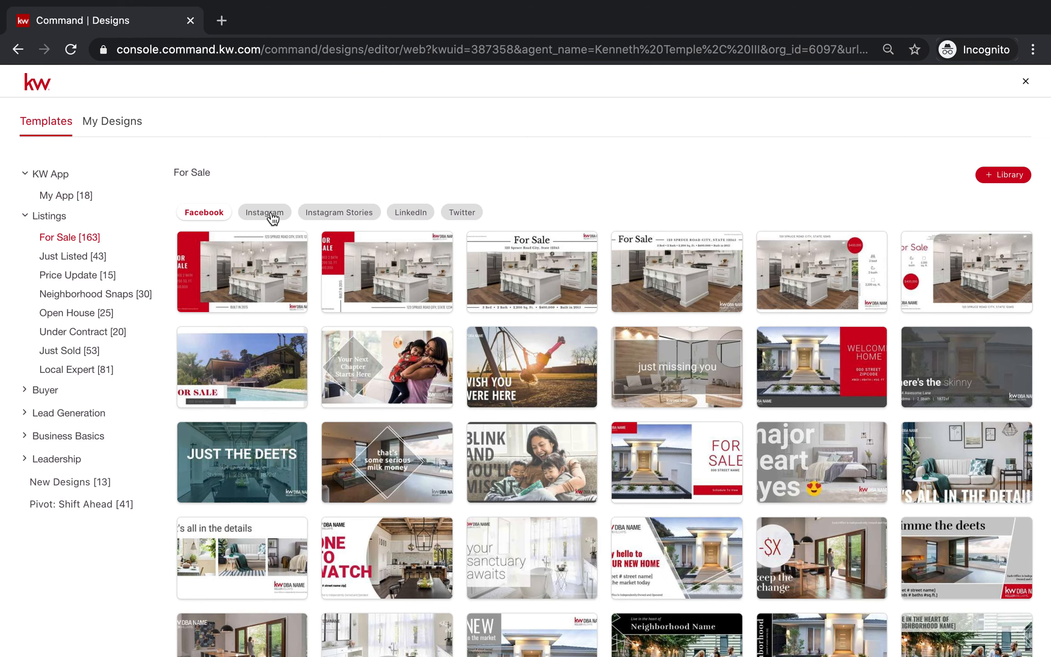
{"action": "left_click", "coordinate": [272, 216]}
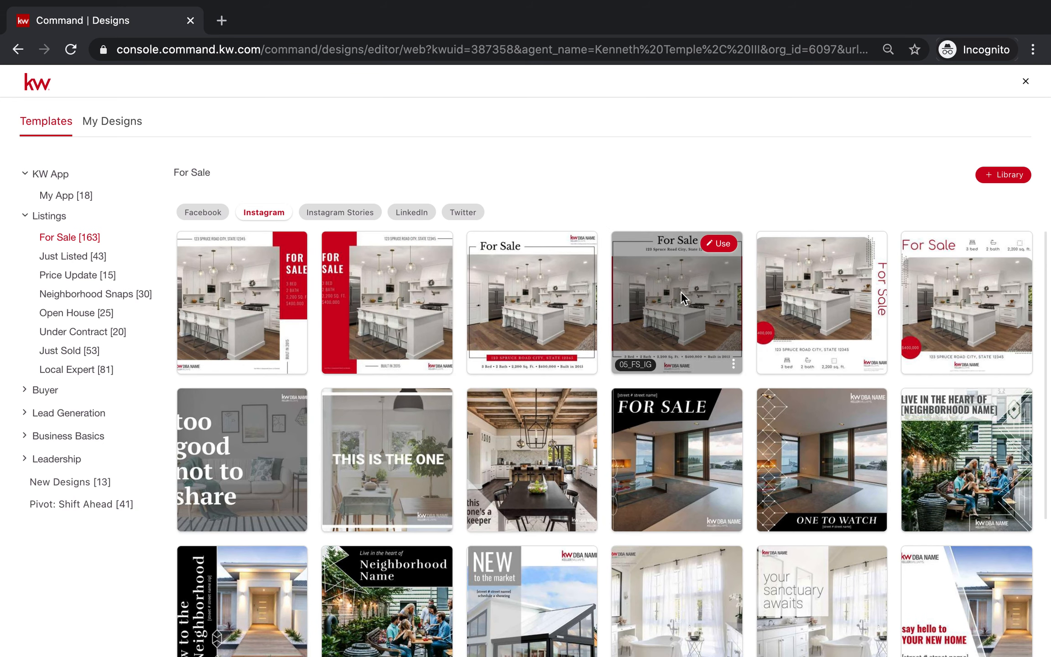
{"action": "left_click", "coordinate": [720, 254]}
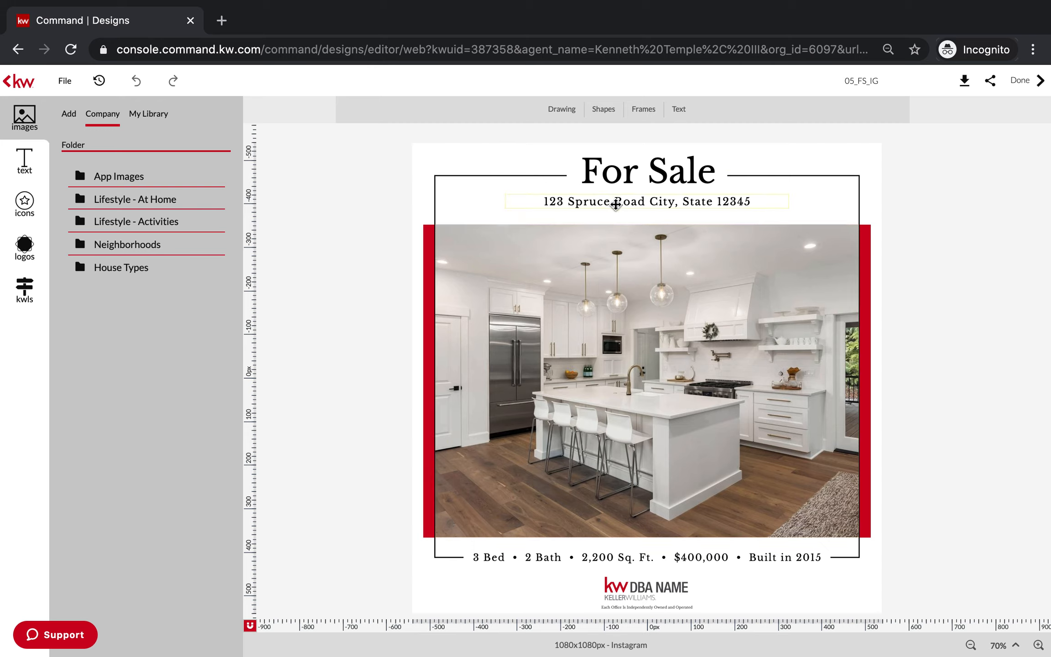
Replace the placeholder address line under the For Sale heading with the property's address and save the text.
{"action": "left_click", "coordinate": [622, 203]}
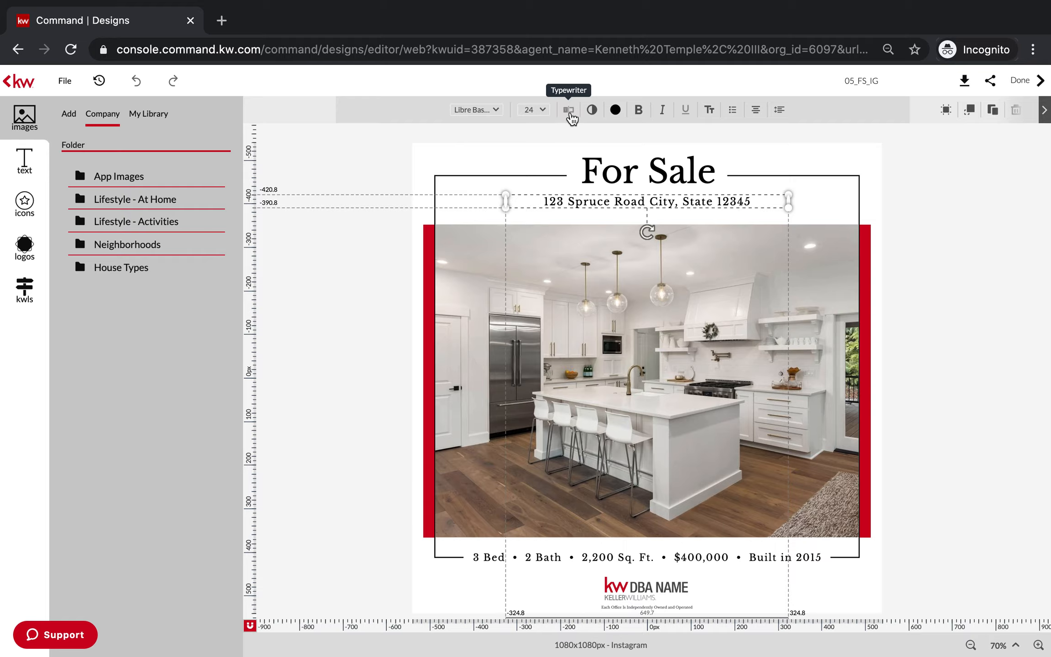
{"action": "left_click", "coordinate": [571, 114]}
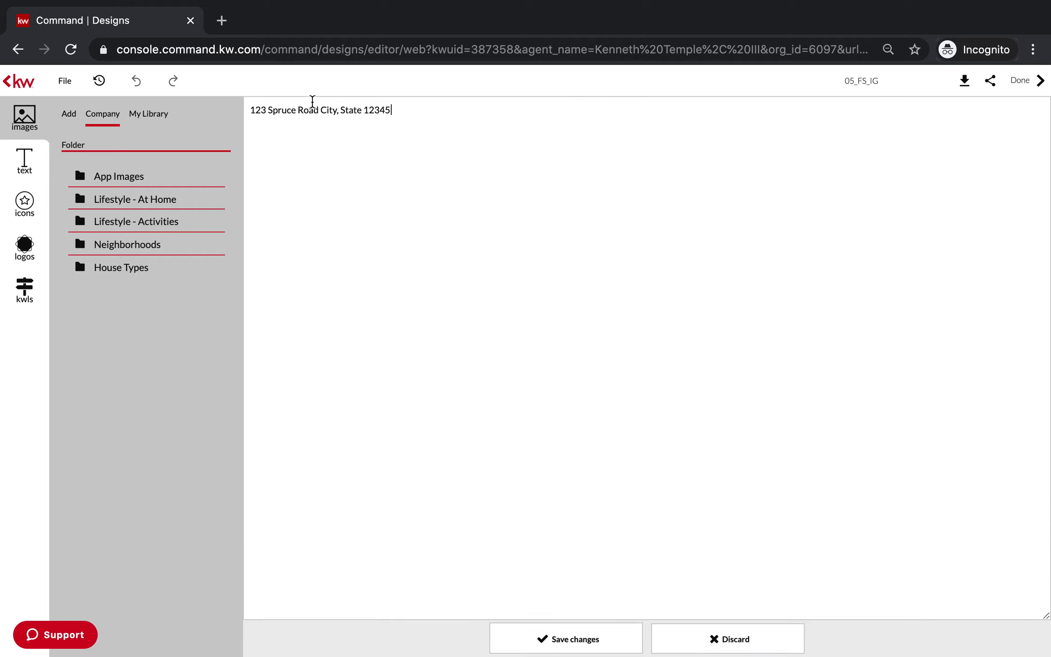
{"action": "triple_click", "coordinate": [309, 109]}
{"action": "type", "text": "12"}
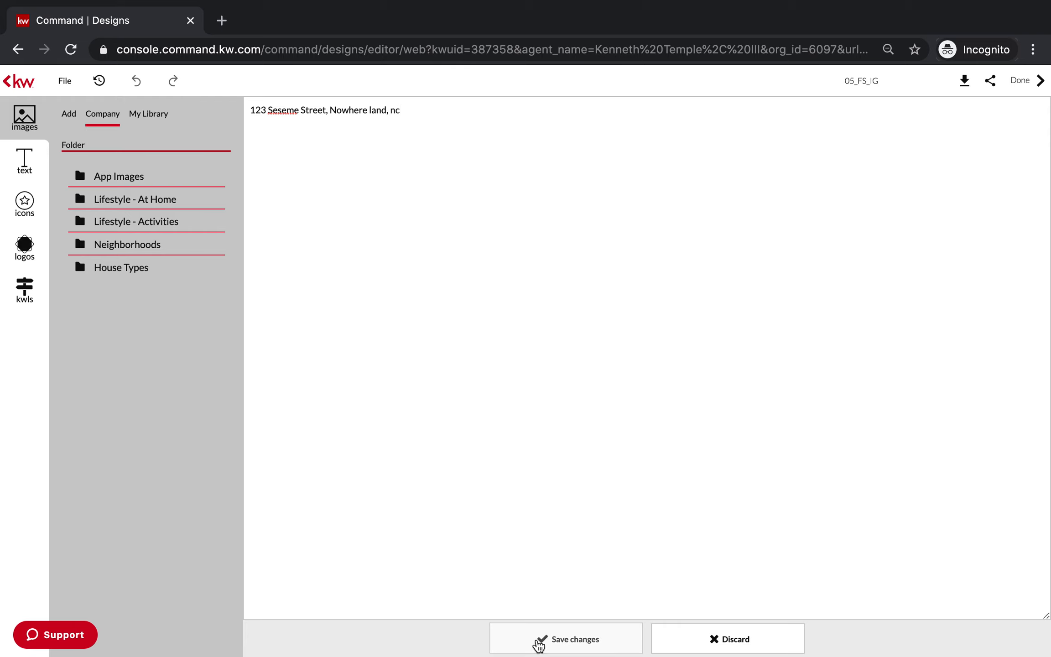
{"action": "left_click", "coordinate": [551, 650]}
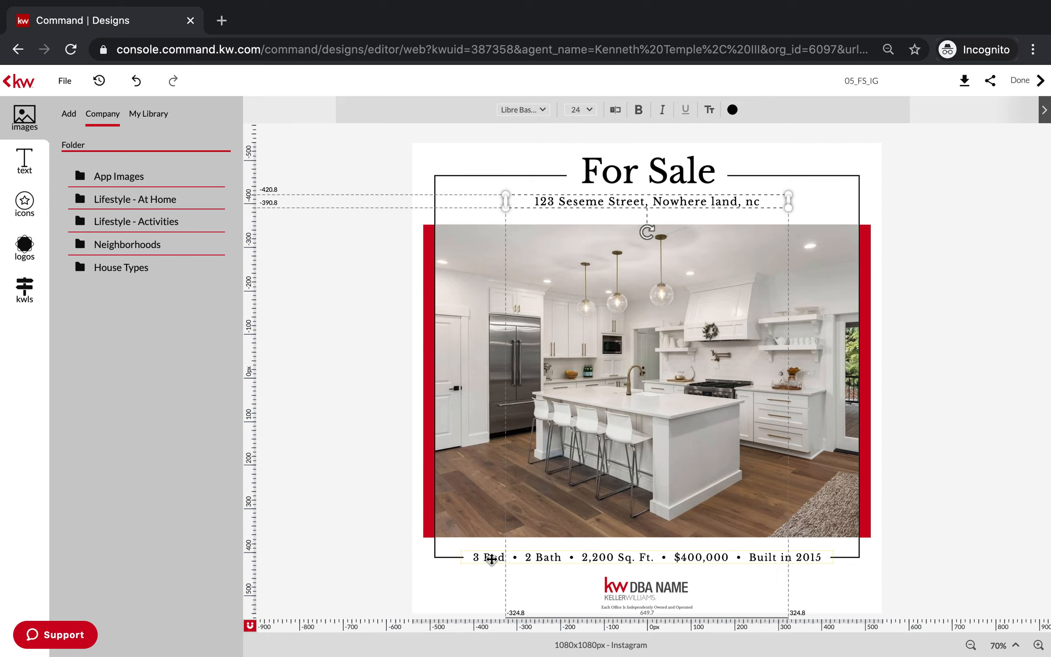
Open the property details line below the photo in the Typewriter text editor and save it.
{"action": "left_click", "coordinate": [491, 558]}
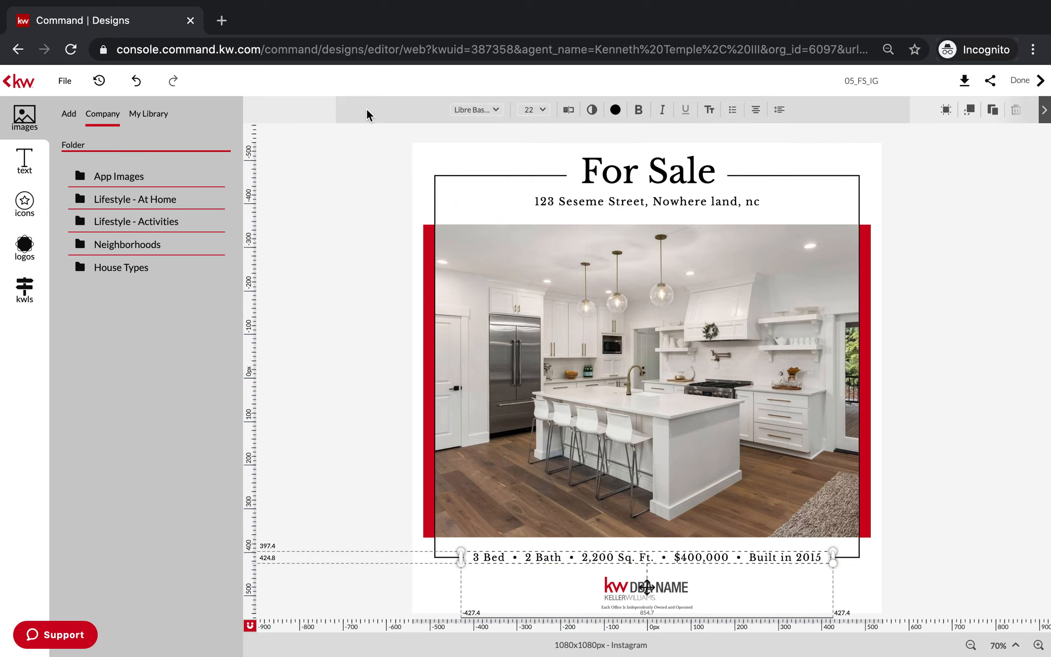
{"action": "left_click", "coordinate": [568, 109]}
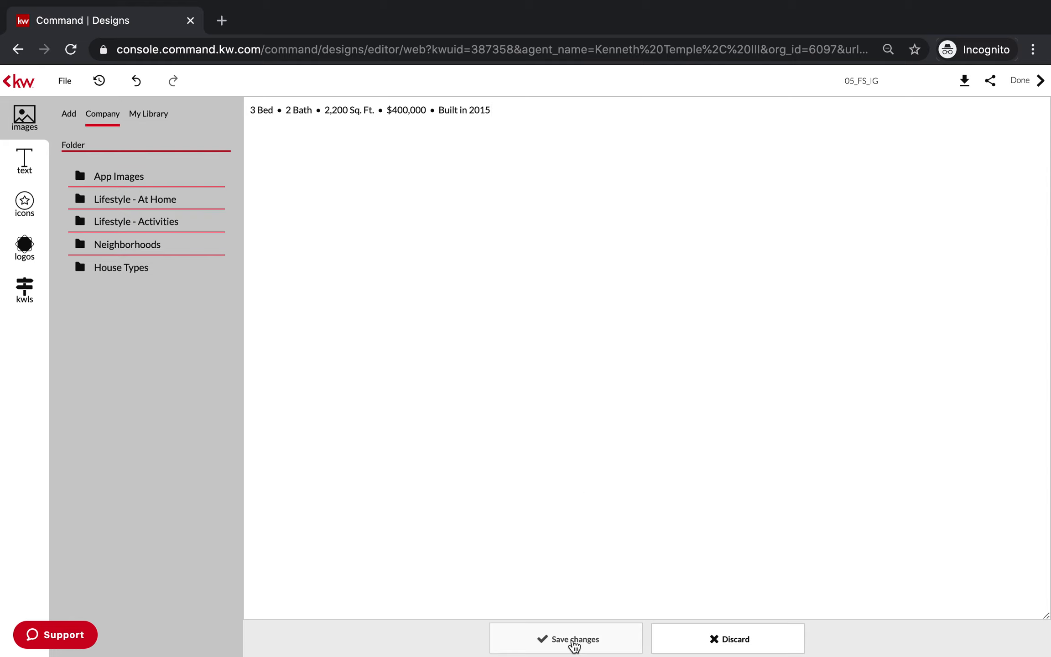
{"action": "left_click", "coordinate": [574, 639]}
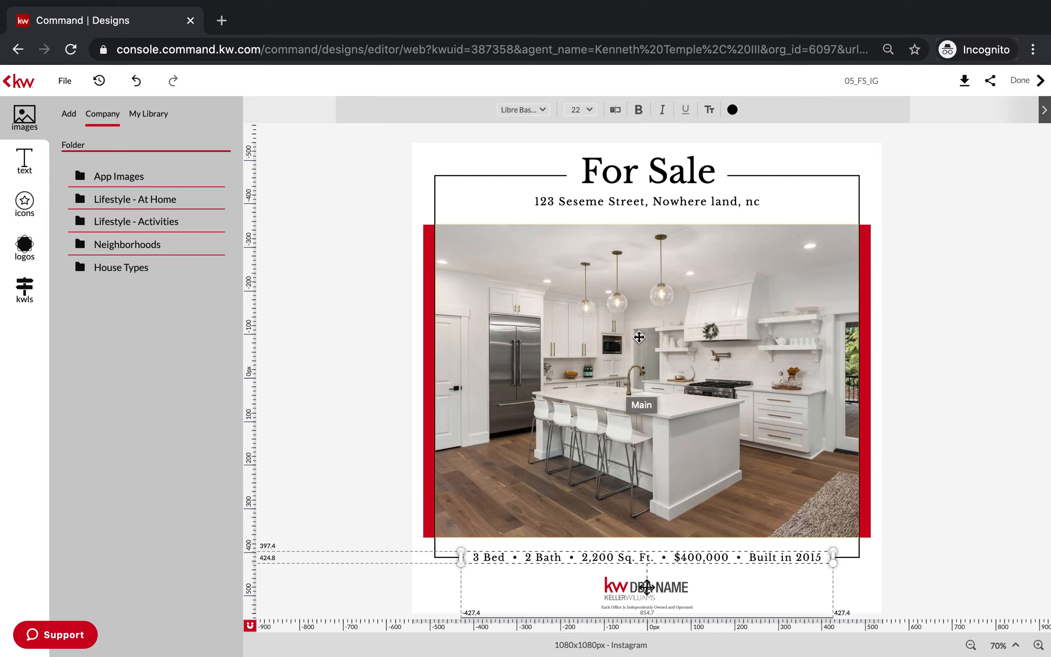
Select the main photo and search the KW listings by listing address for "wilmington".
{"action": "left_click", "coordinate": [639, 337]}
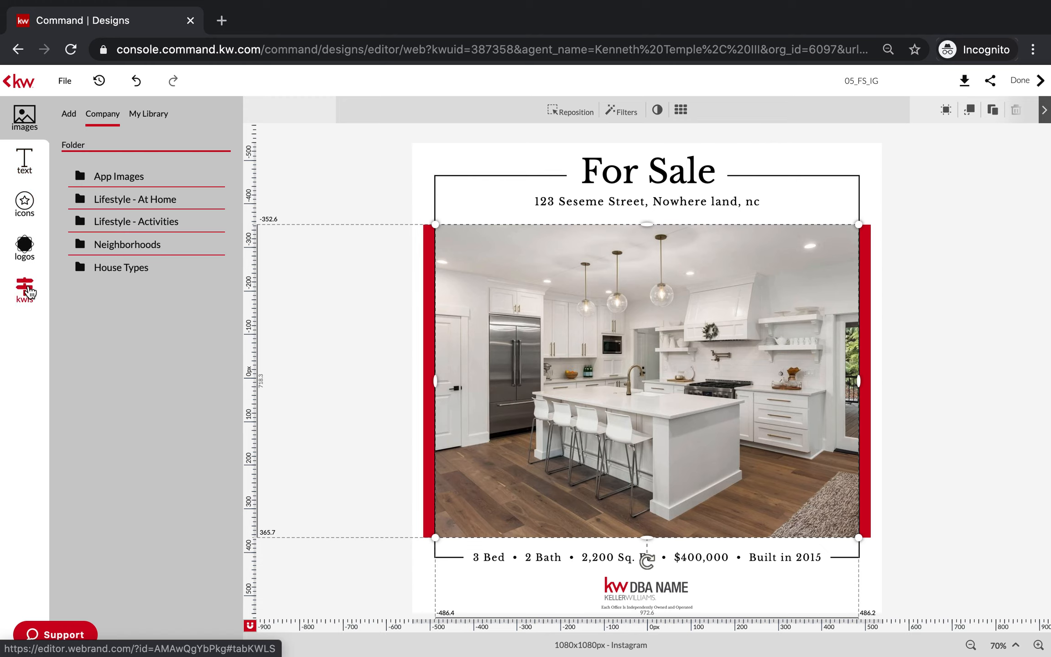
{"action": "left_click", "coordinate": [26, 289]}
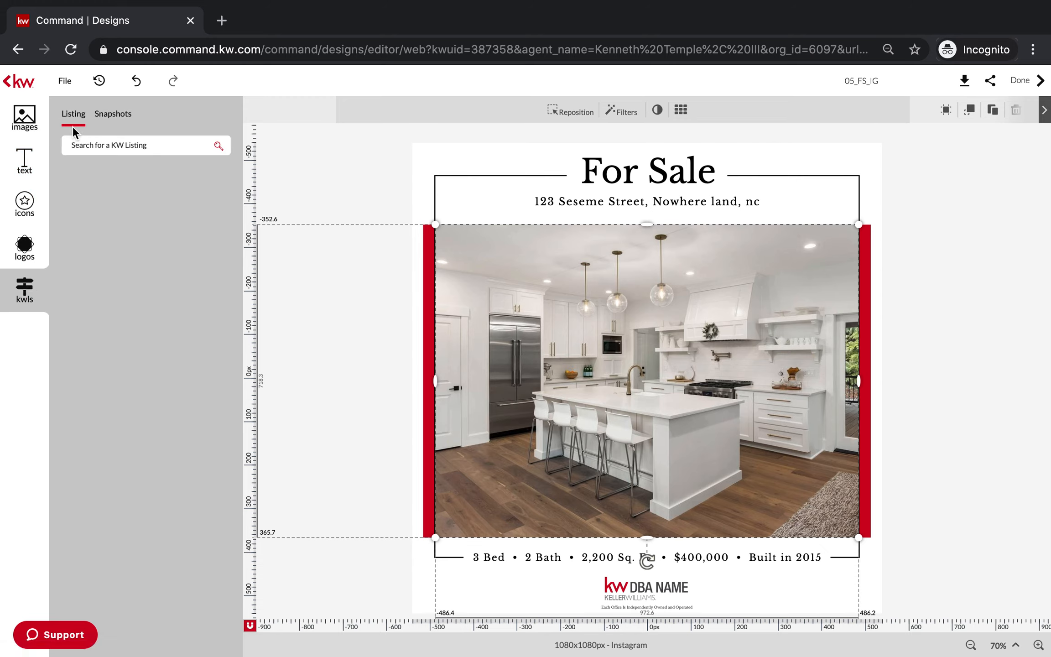
{"action": "left_click", "coordinate": [96, 143]}
{"action": "type", "text": "wilmington"}
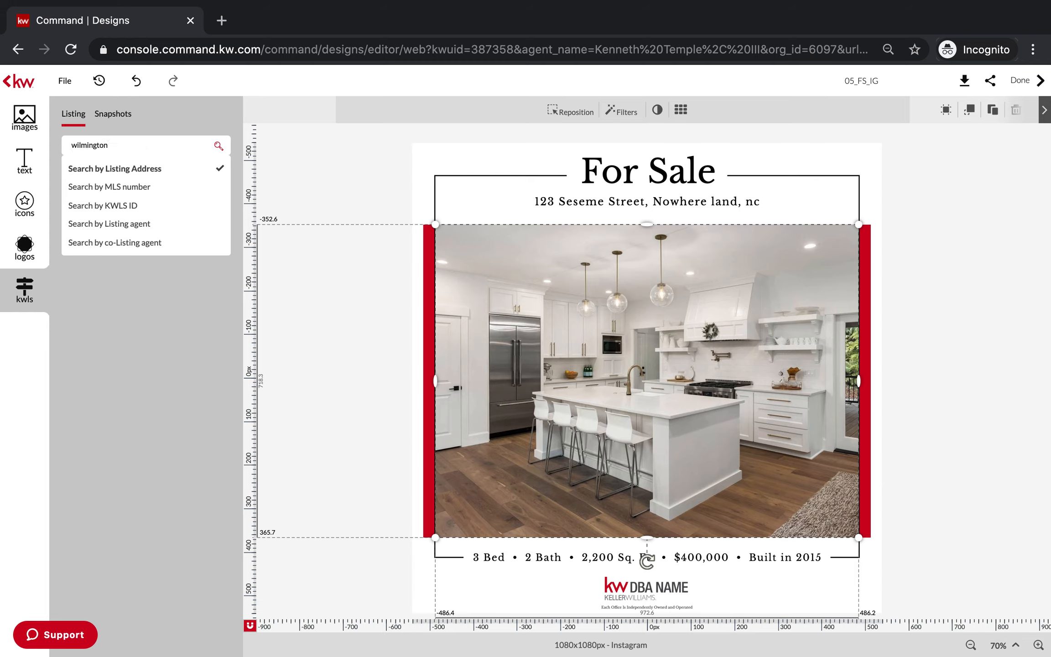
{"action": "key", "text": "Return"}
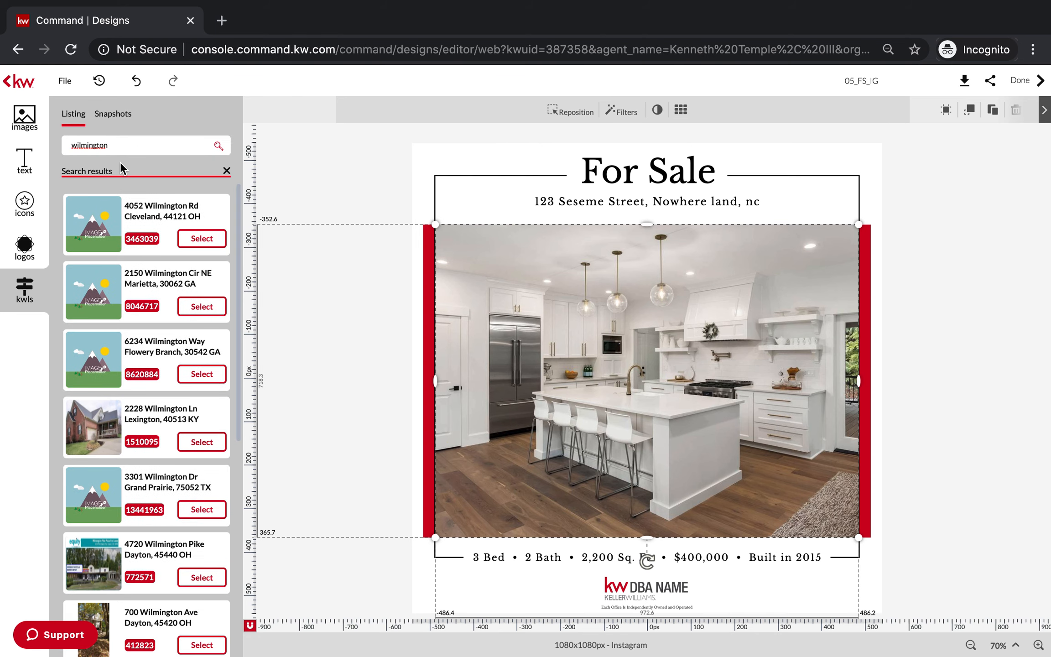
Choose the Kissimmee, FL listing and replace the main photo with its front exterior image.
{"action": "scroll", "coordinate": [144, 380], "scroll_direction": "down", "scroll_amount": 6}
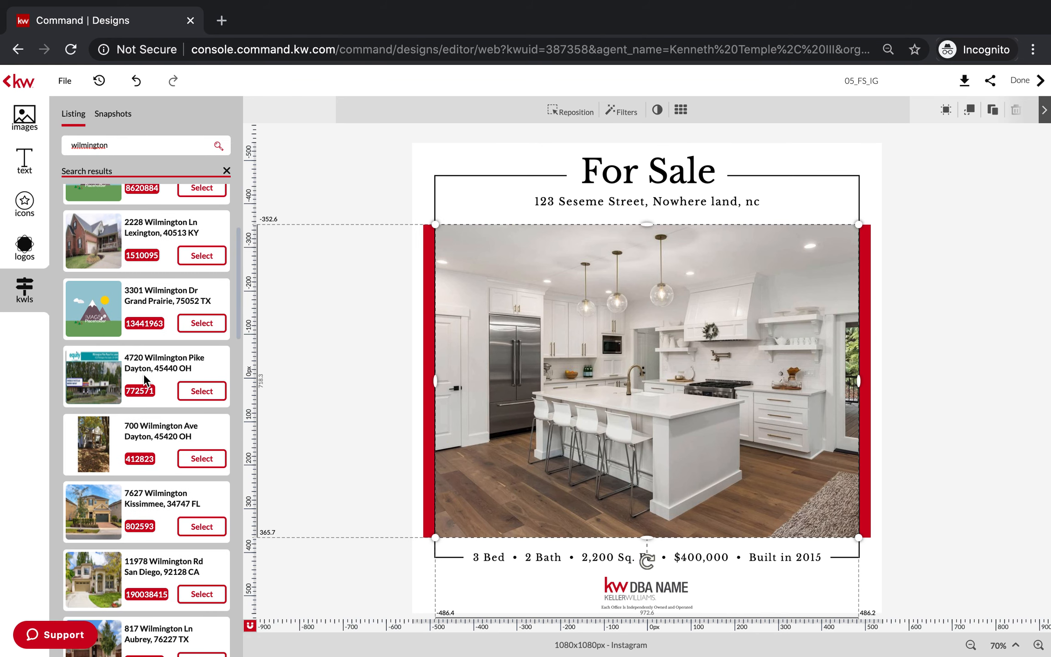
{"action": "left_click", "coordinate": [210, 445]}
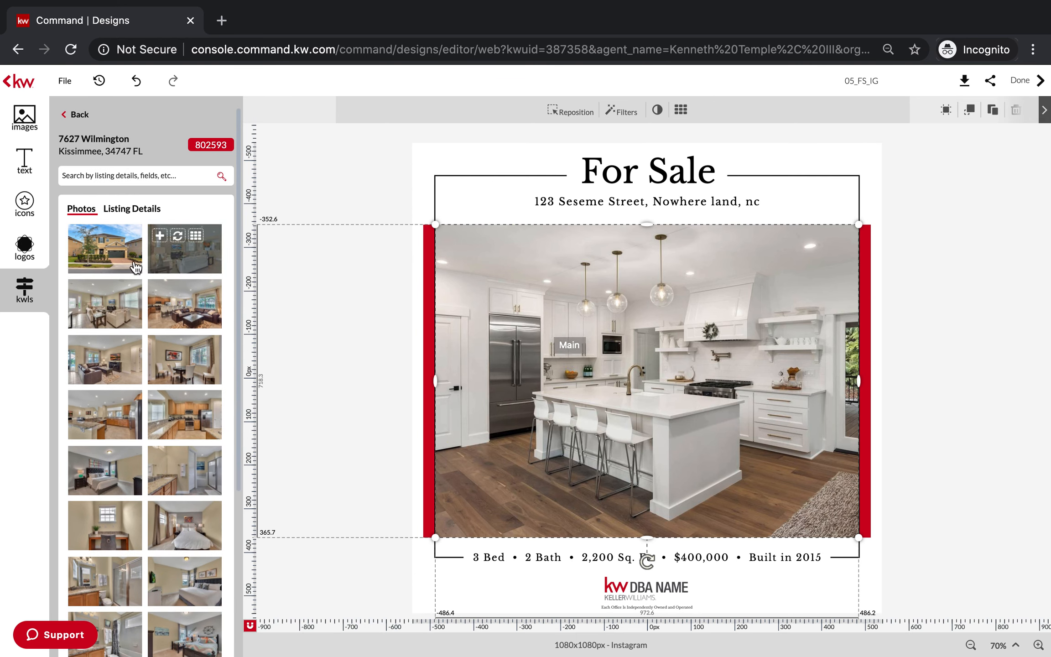
{"action": "mouse_move", "coordinate": [113, 255]}
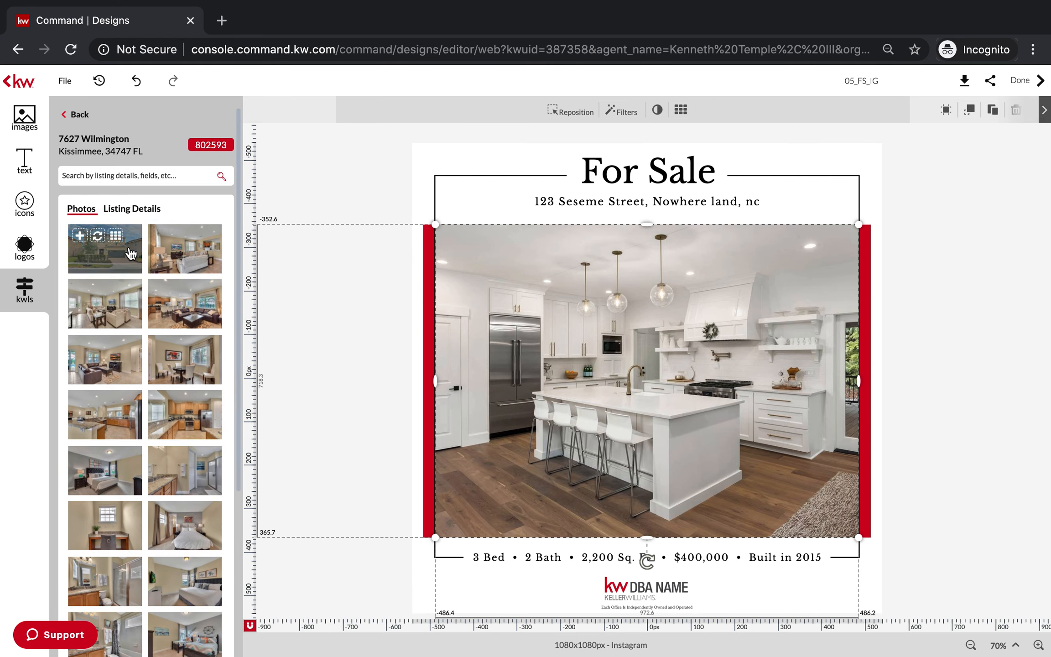
{"action": "left_click", "coordinate": [99, 237]}
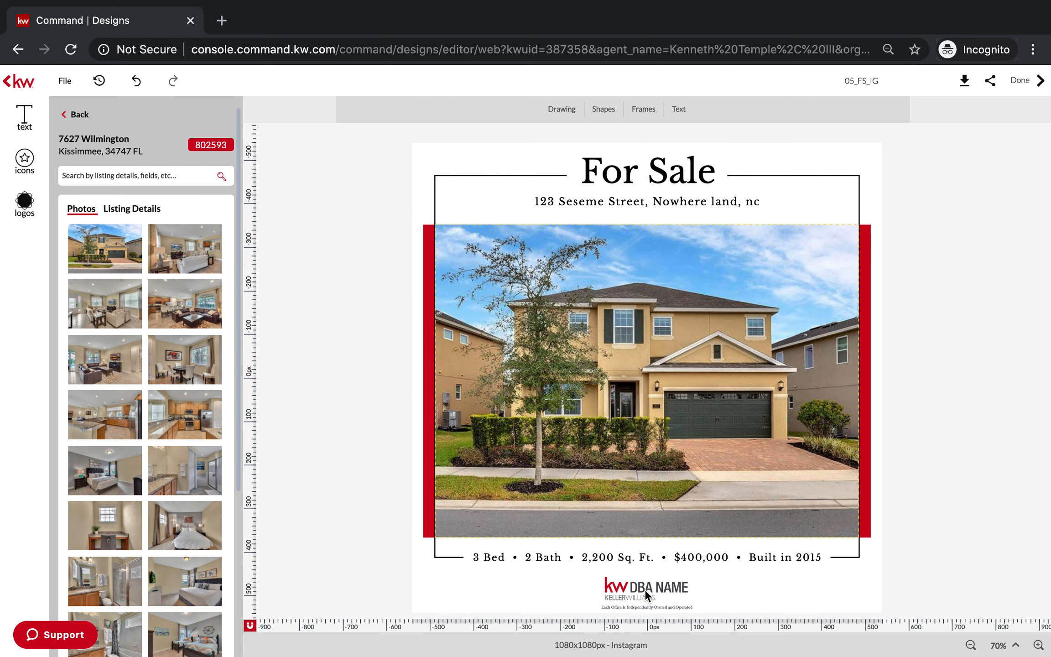
Replace the KW DBA NAME logo with the red and gray KW Keller Williams logo from the company KW folder and move it up beneath the details line.
{"action": "left_click", "coordinate": [645, 589]}
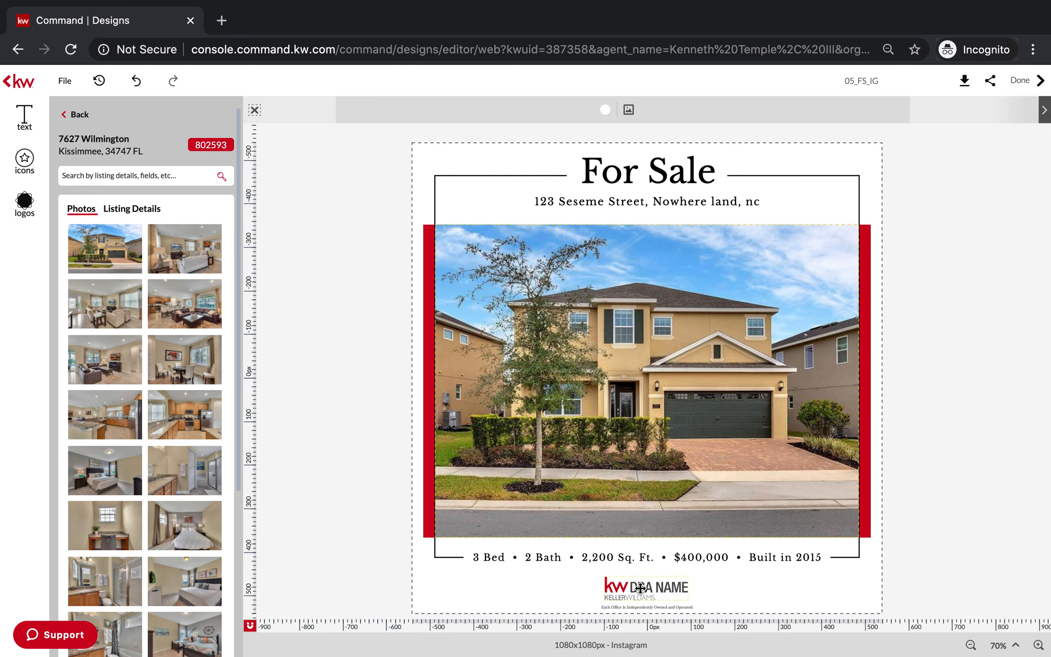
{"action": "left_click", "coordinate": [640, 589]}
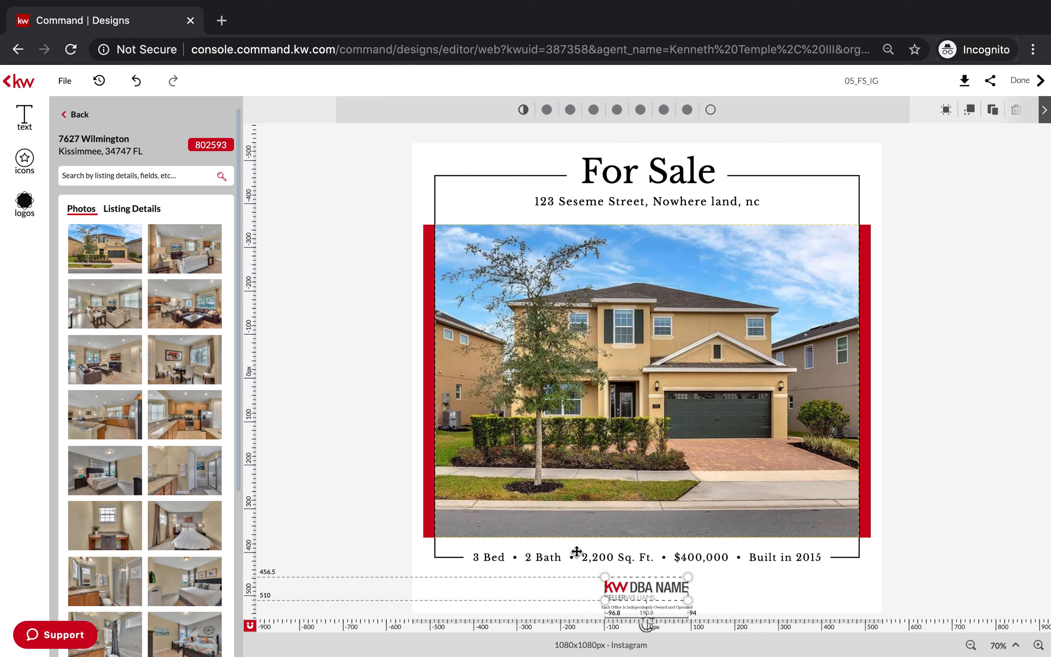
{"action": "left_click", "coordinate": [26, 204]}
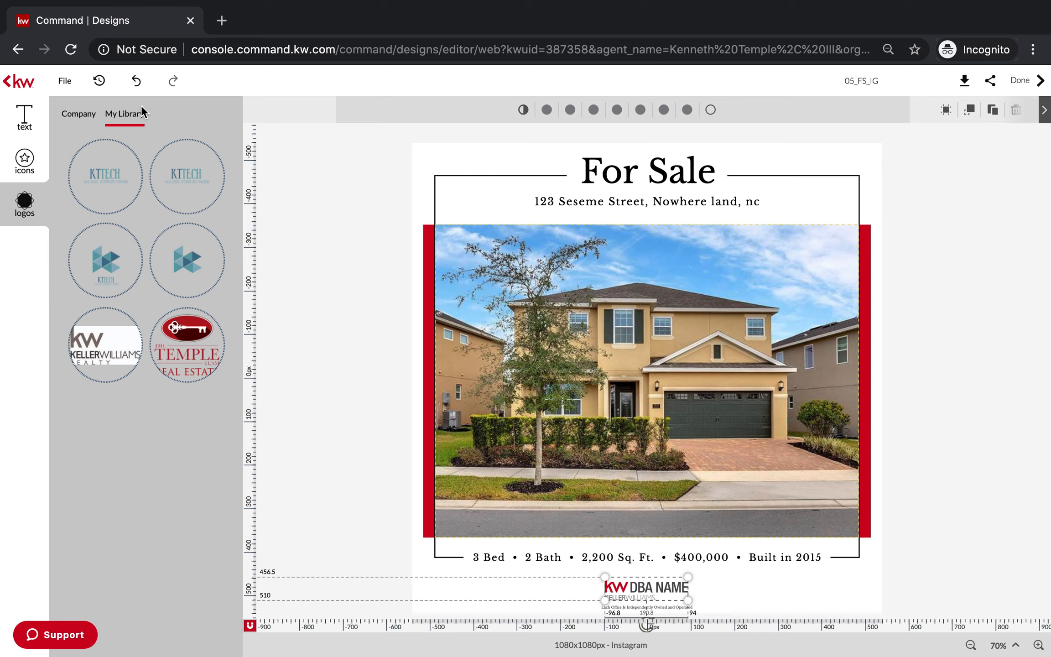
{"action": "left_click", "coordinate": [78, 115]}
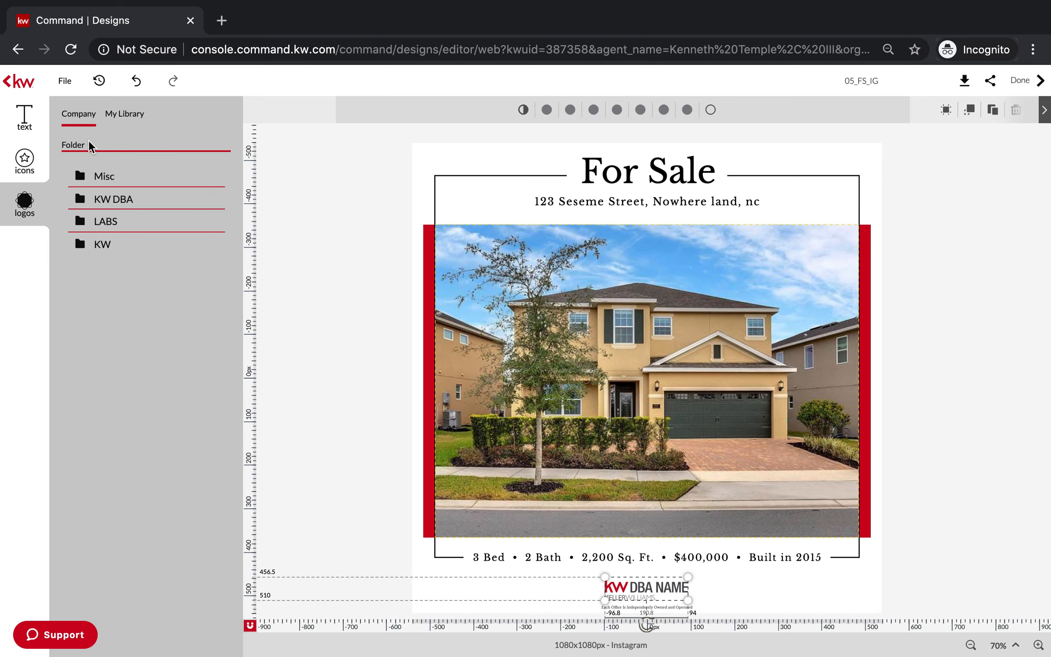
{"action": "left_click", "coordinate": [108, 250]}
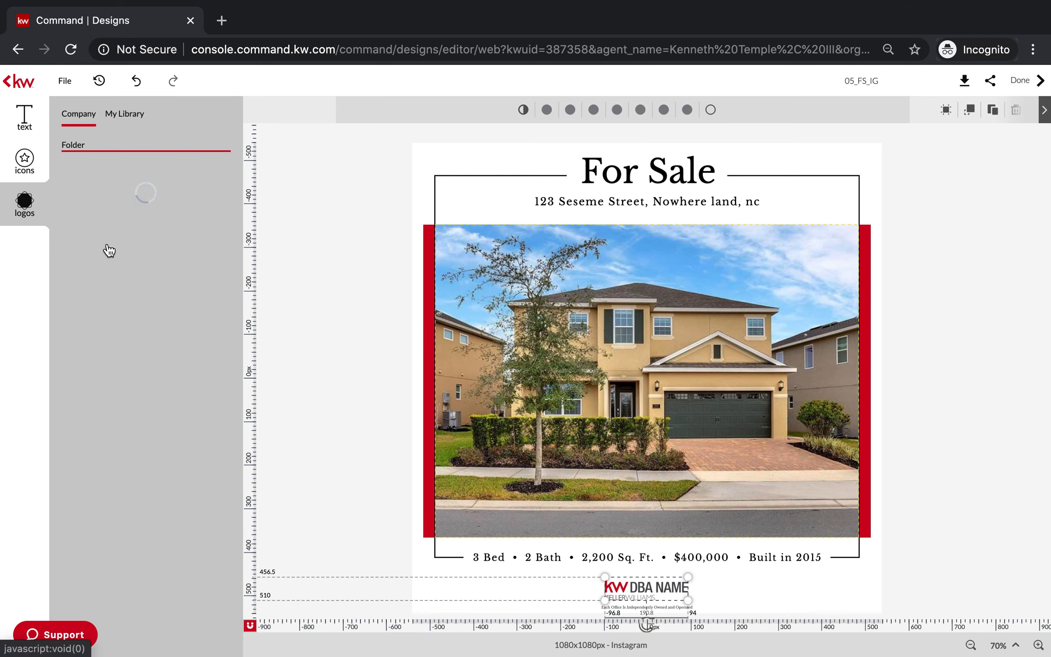
{"action": "mouse_move", "coordinate": [160, 325]}
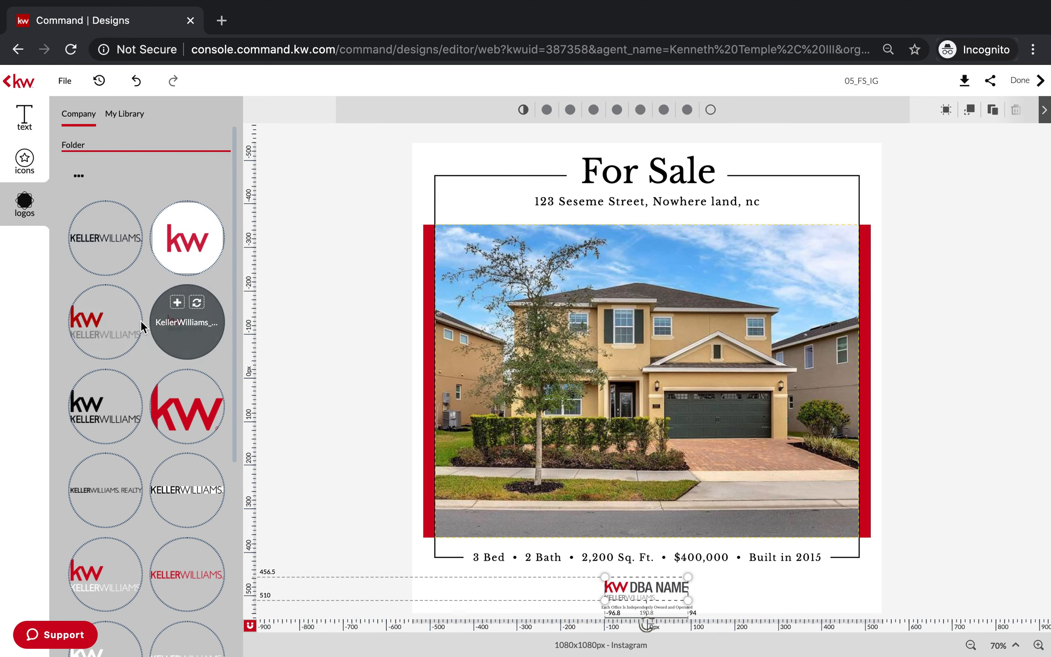
{"action": "mouse_move", "coordinate": [114, 310]}
{"action": "left_click", "coordinate": [116, 306]}
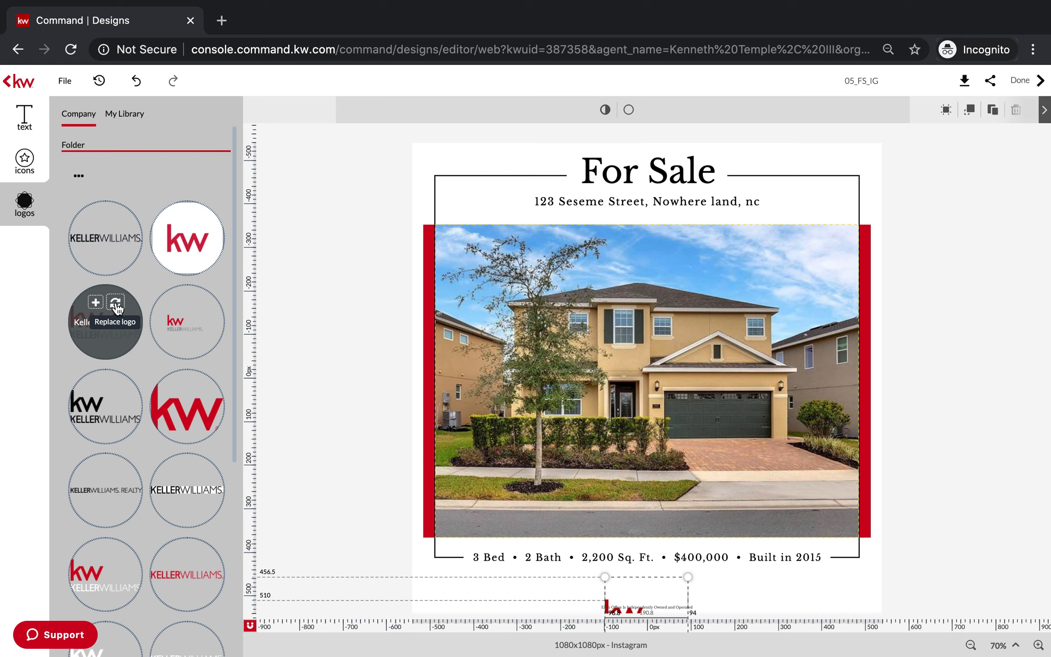
{"action": "left_click_drag", "start_coordinate": [631, 590], "coordinate": [633, 557]}
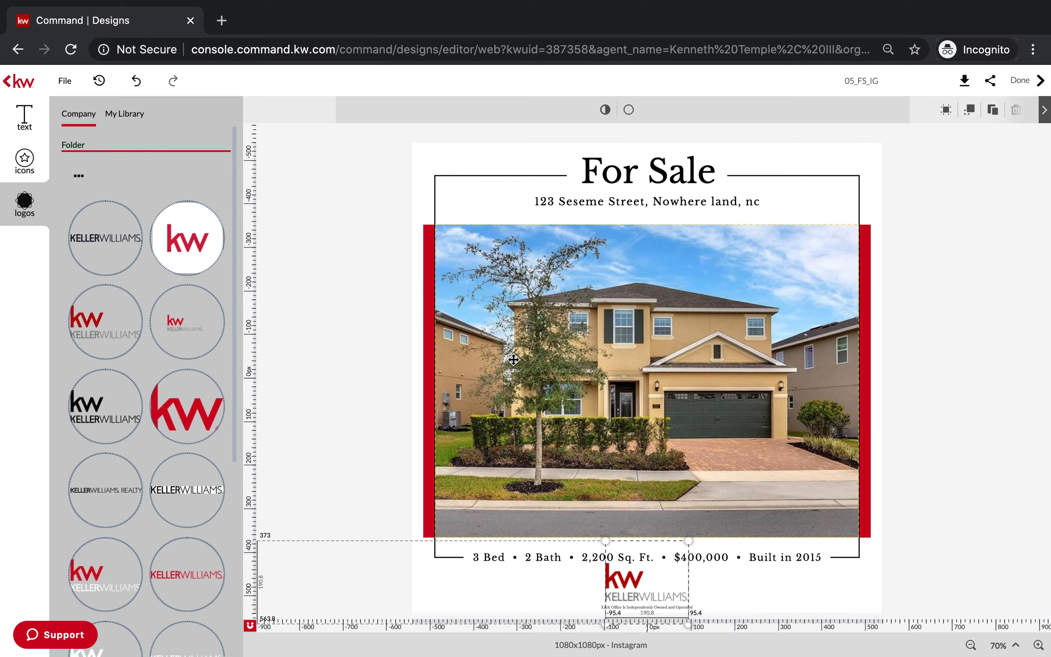
Add the Temple Team Real Estate logo from the personal library, about 172 px wide, in the design's upper-right corner above the photo.
{"action": "left_click", "coordinate": [125, 116]}
{"action": "mouse_move", "coordinate": [185, 333]}
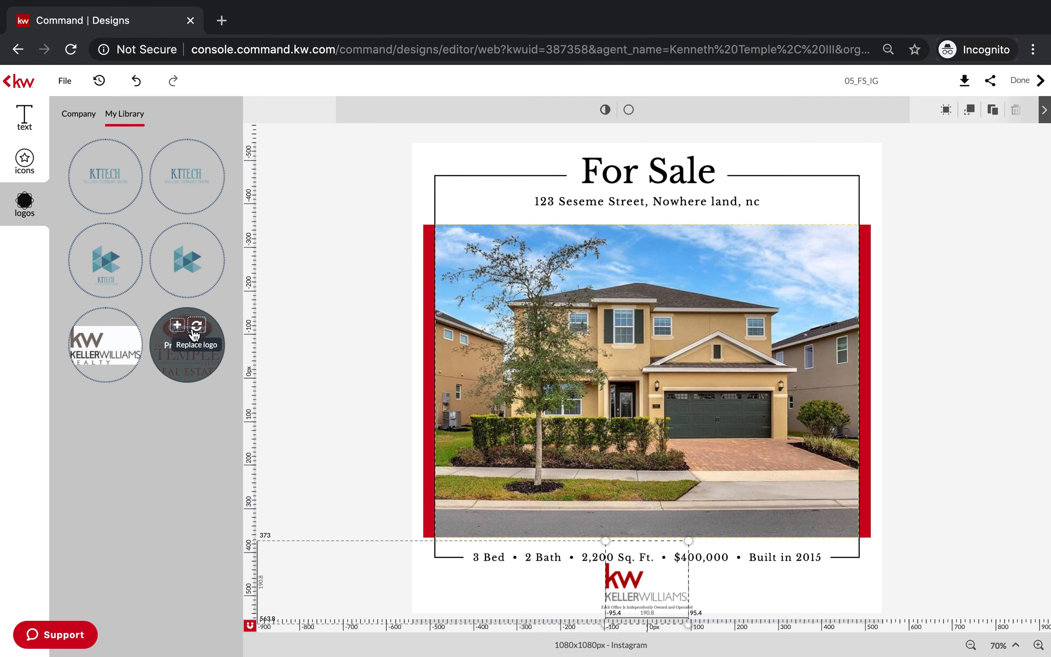
{"action": "left_click", "coordinate": [189, 359]}
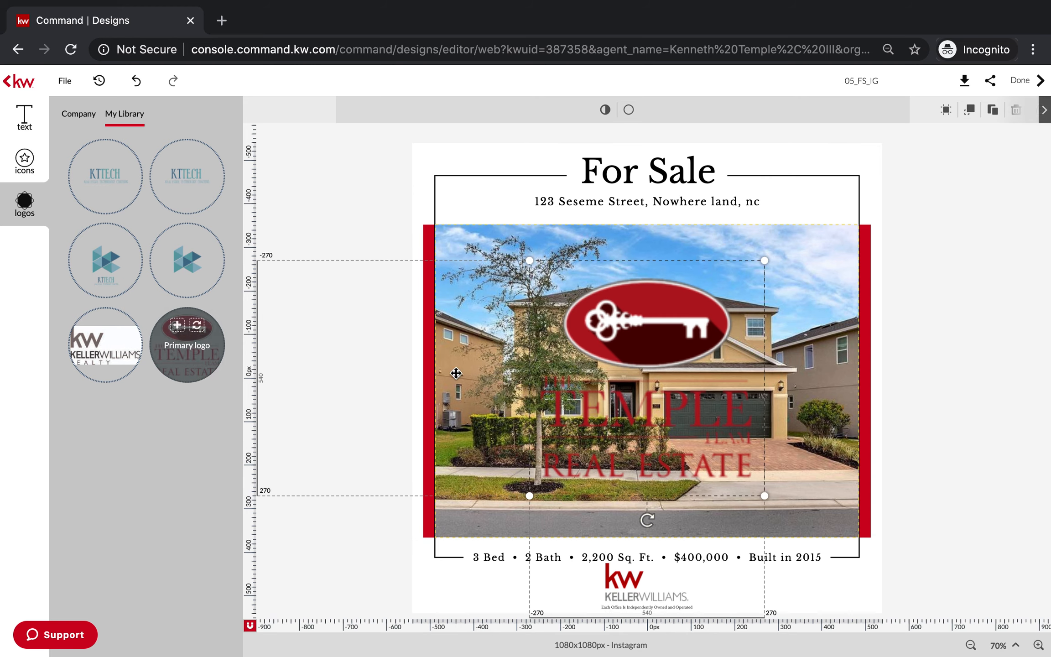
{"action": "left_click_drag", "start_coordinate": [528, 261], "coordinate": [834, 184]}
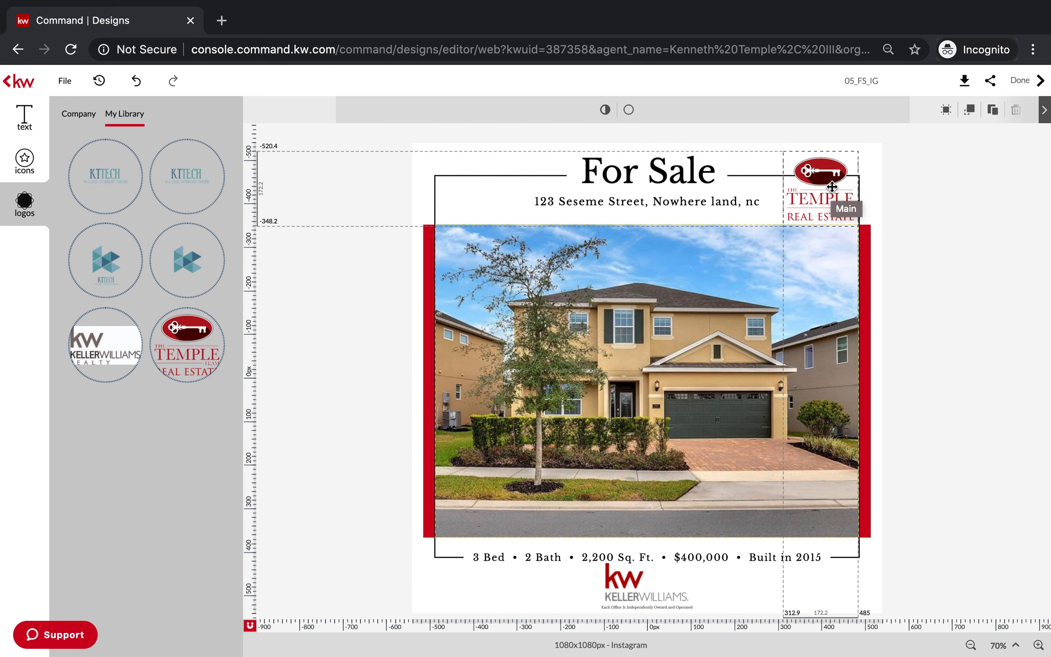
{"action": "left_click", "coordinate": [957, 210]}
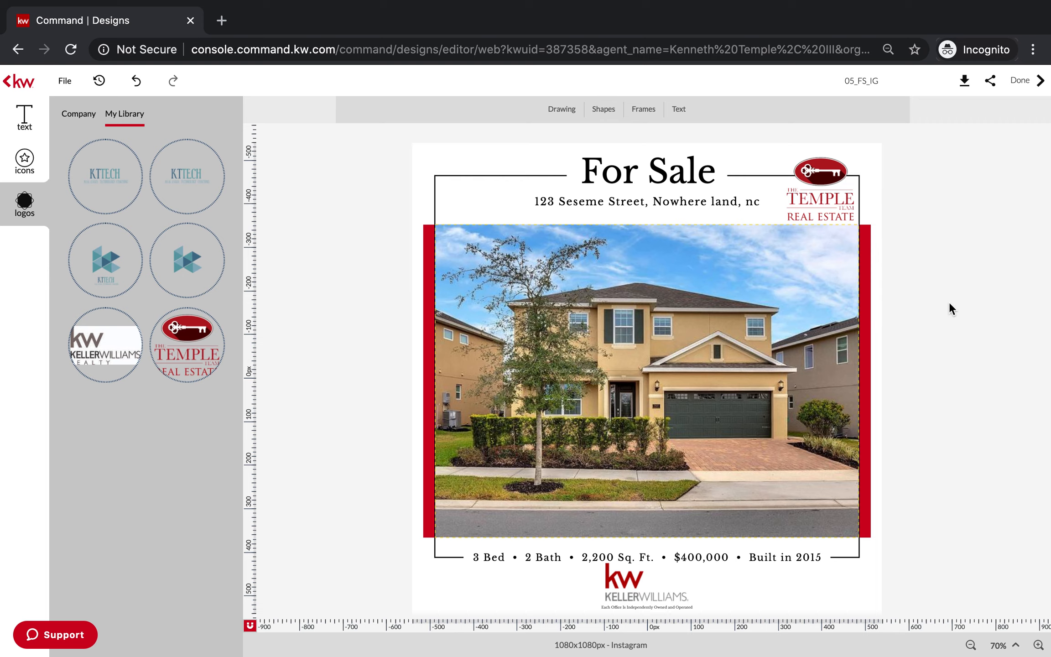
Download the finished design as a JPEG and close the download options.
{"action": "left_click", "coordinate": [954, 84]}
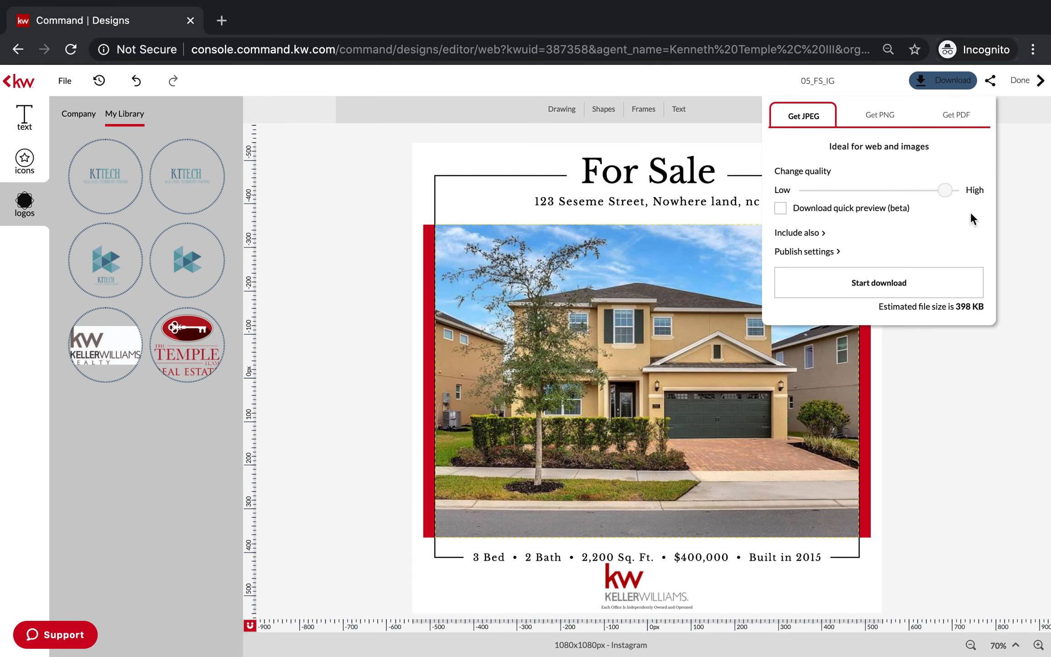
{"action": "left_click", "coordinate": [881, 290]}
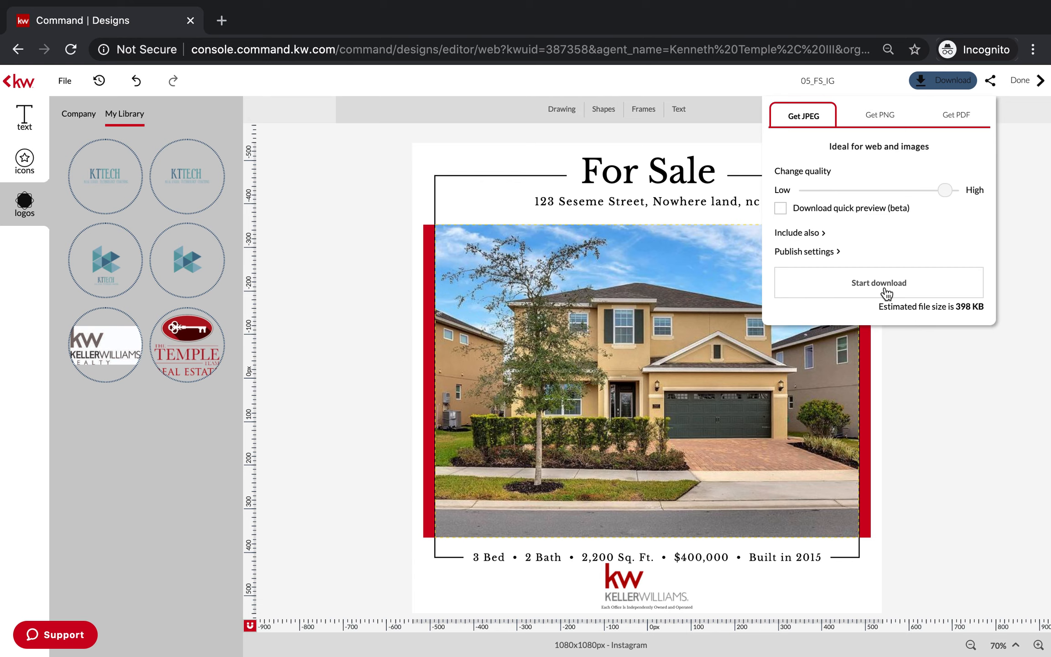
{"action": "left_click", "coordinate": [1025, 188]}
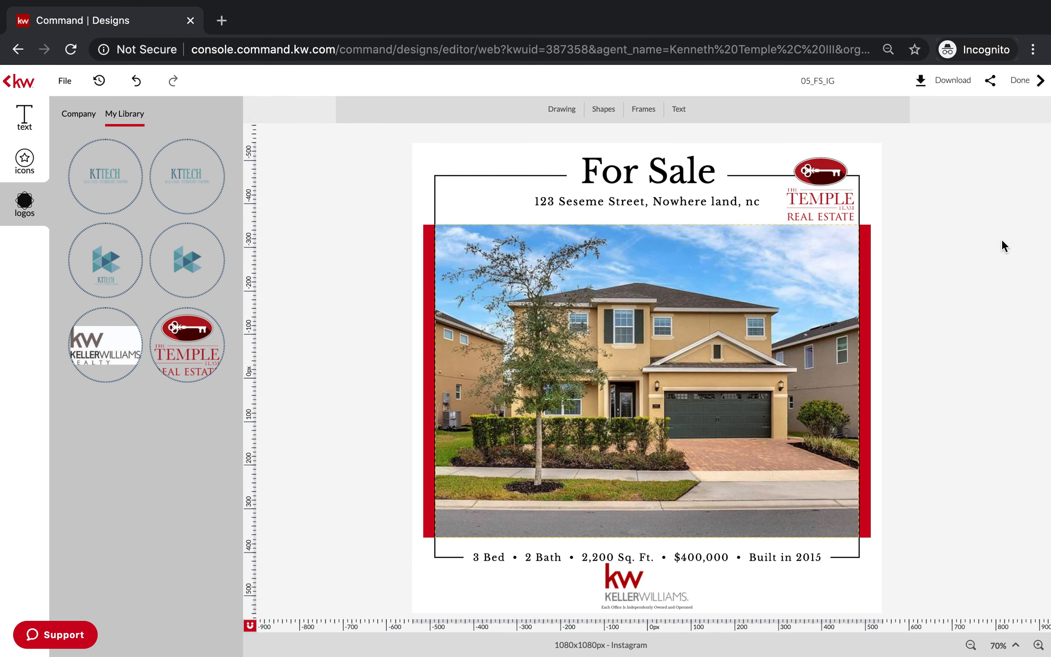